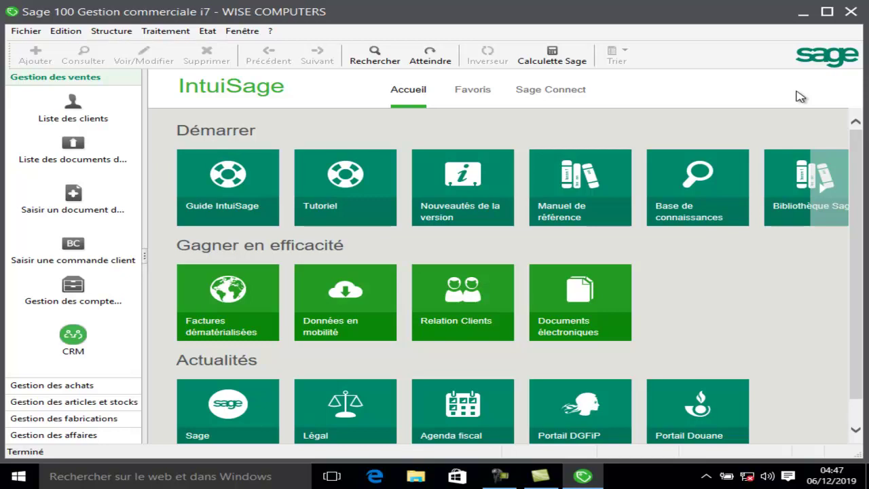
# Create a new purchase document of type Facture from the Documents des achats list.
pyautogui.click(166, 31)
pyautogui.click(209, 62)
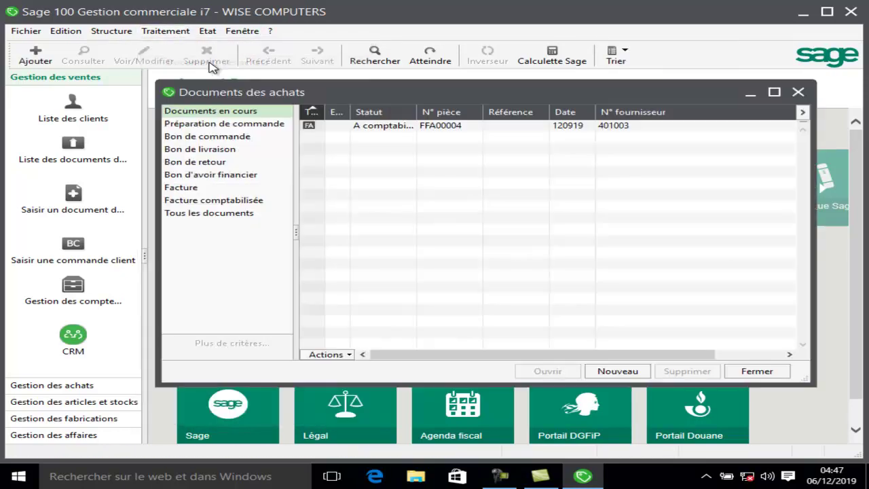
pyautogui.click(619, 372)
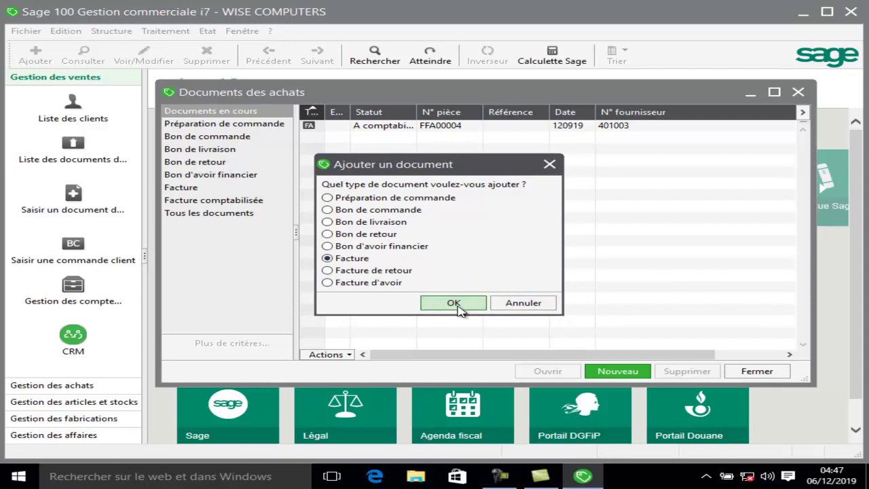
pyautogui.click(454, 304)
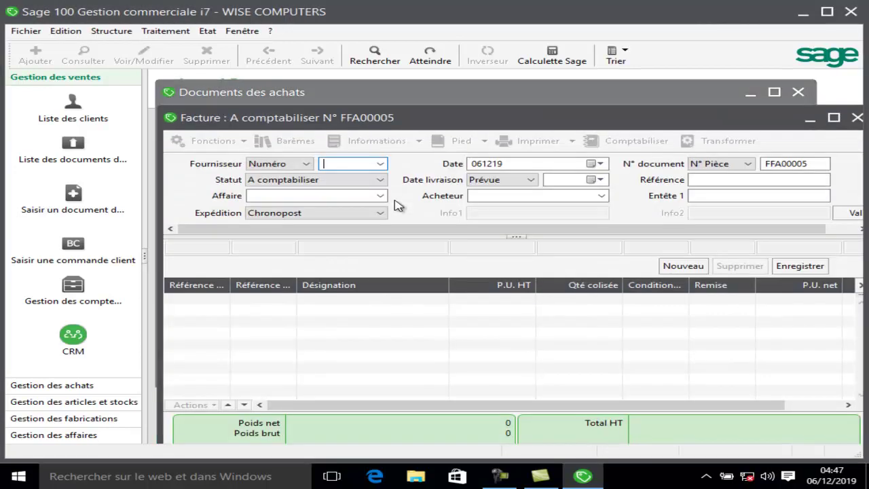
# Choose the supplier Gambi computers, date the invoice 2 September 2019, and validate the header.
pyautogui.click(380, 164)
pyautogui.click(382, 166)
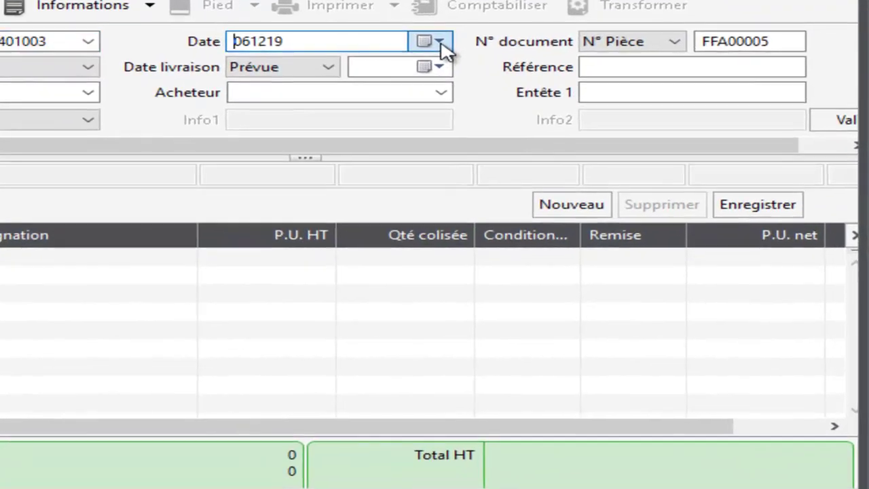
pyautogui.click(522, 105)
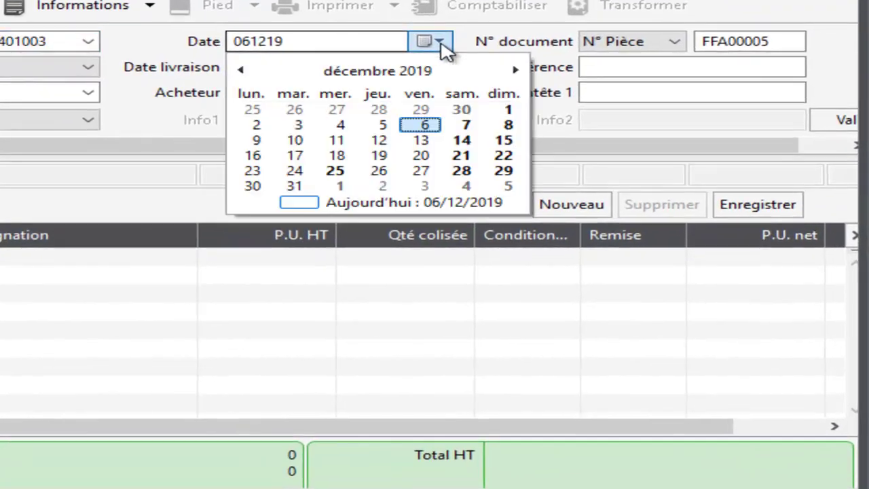
pyautogui.click(241, 70)
pyautogui.click(241, 69)
pyautogui.click(240, 69)
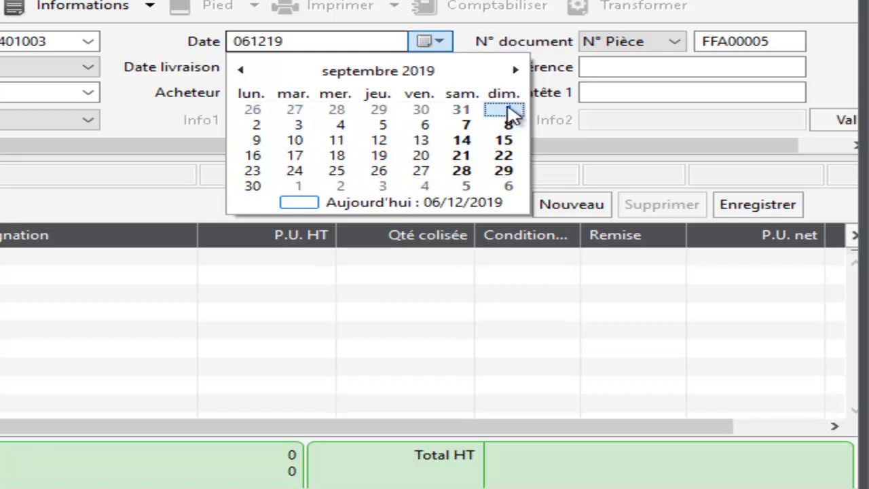
pyautogui.click(257, 127)
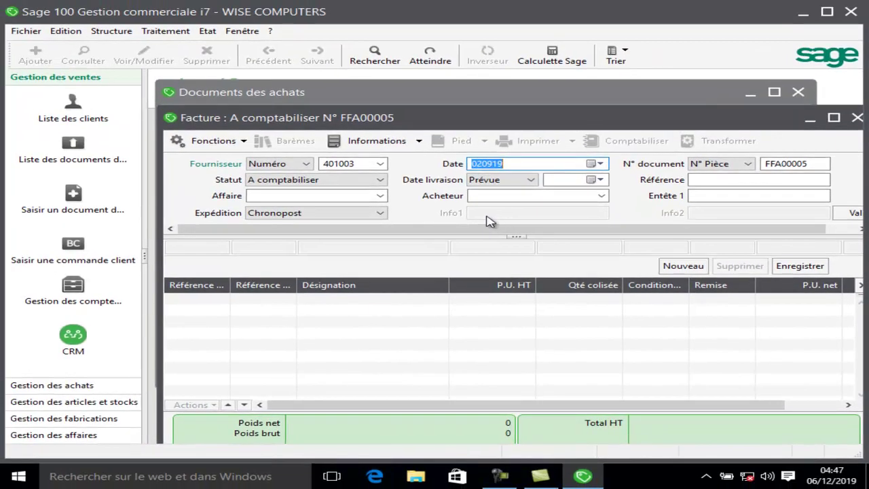
pyautogui.press('Return')
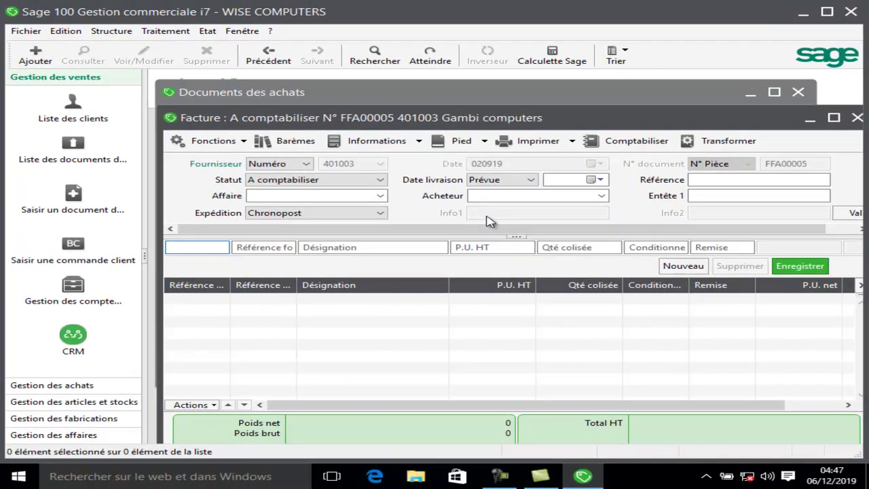
# Add an invoice line for article HP290G1 with a quantity of 3.
pyautogui.press('F4')
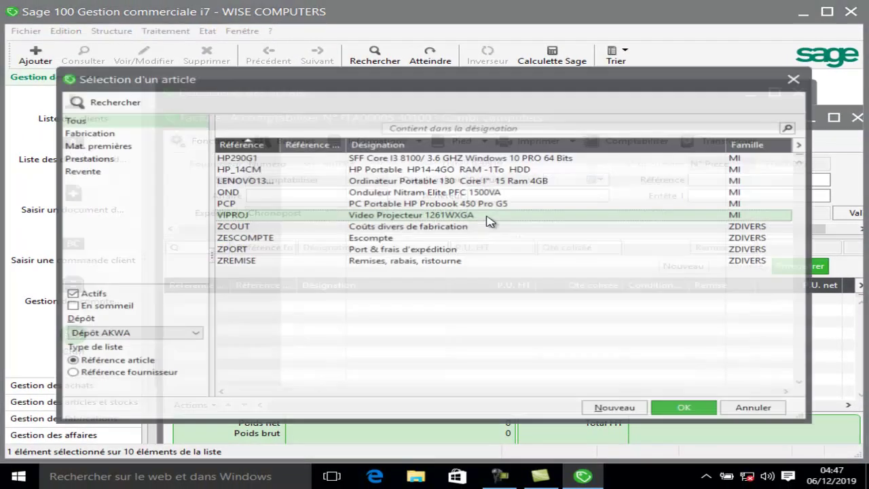
pyautogui.press('Home')
pyautogui.press('Return')
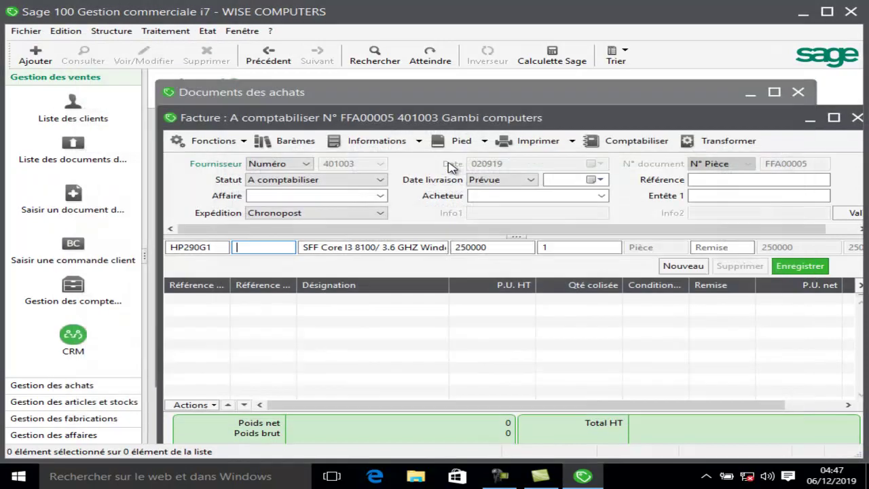
pyautogui.press('Tab')
pyautogui.press('Tab')
pyautogui.press('Tab')
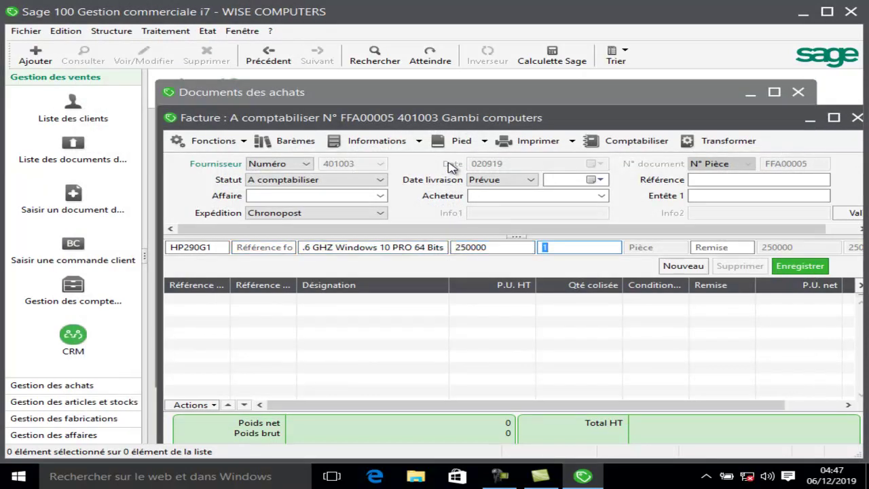
pyautogui.press('Return')
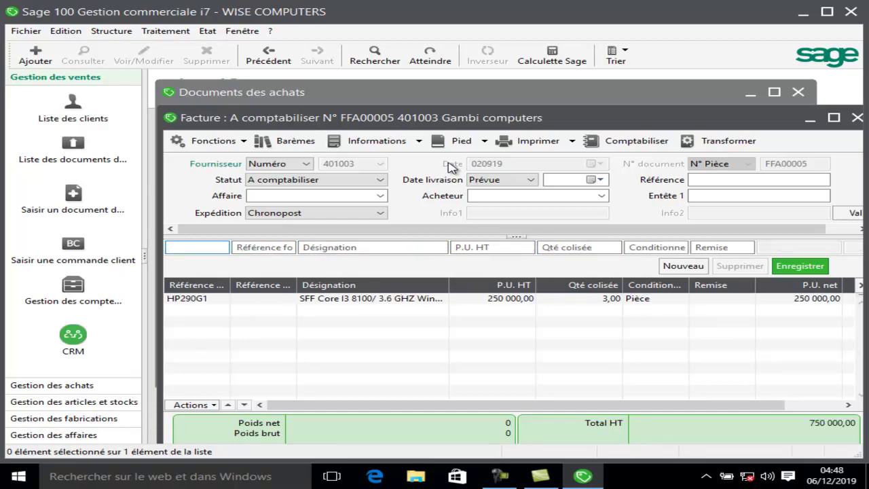
# Add an invoice line for article HP_14CM with a quantity of 11.
pyautogui.press('F4')
pyautogui.click(449, 169)
pyautogui.press('Return')
pyautogui.press('Tab')
pyautogui.press('Tab')
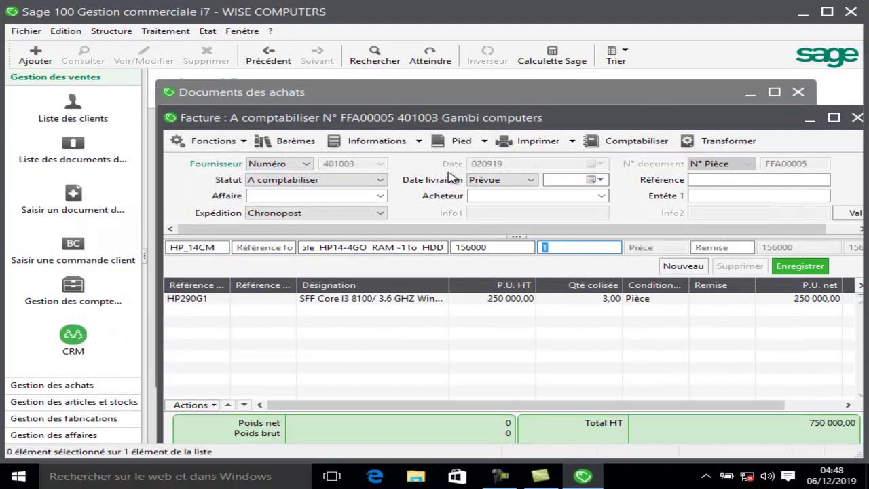
pyautogui.write('11')
pyautogui.press('Return')
# Add an invoice line for article OND, the Onduleur Nitram Elite PFC 1500VA, with a quantity of 3.
pyautogui.write('A')
pyautogui.press('Tab')
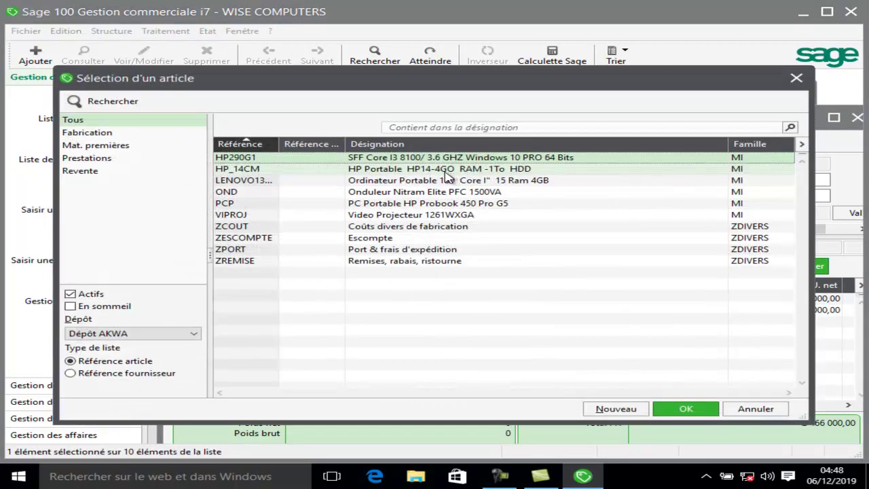
pyautogui.click(435, 193)
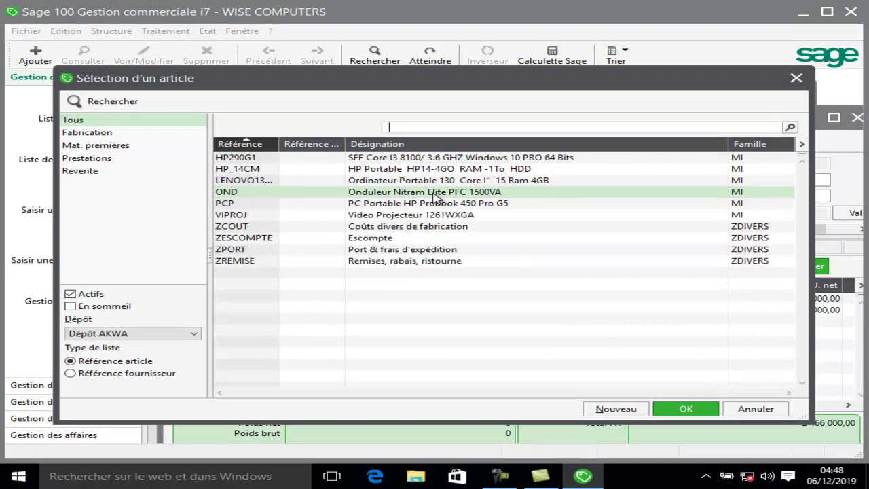
pyautogui.click(685, 410)
pyautogui.press('Tab')
pyautogui.press('Tab')
pyautogui.press('Tab')
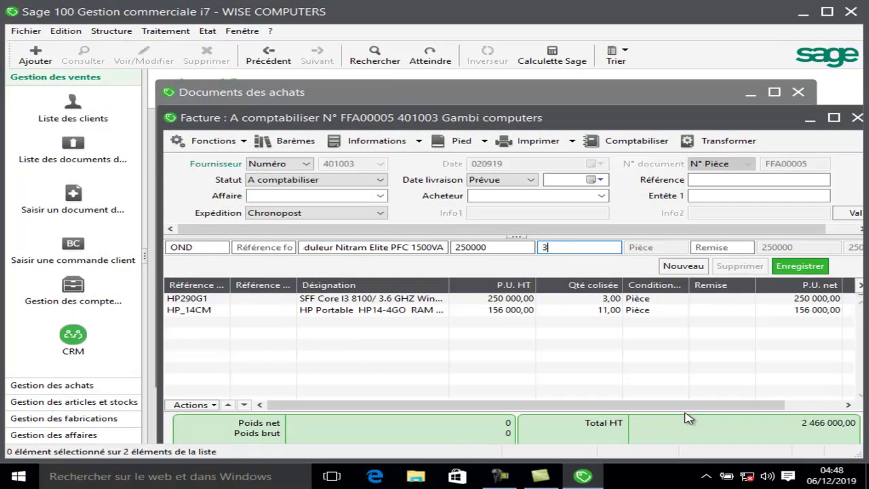
pyautogui.write('3')
pyautogui.press('Return')
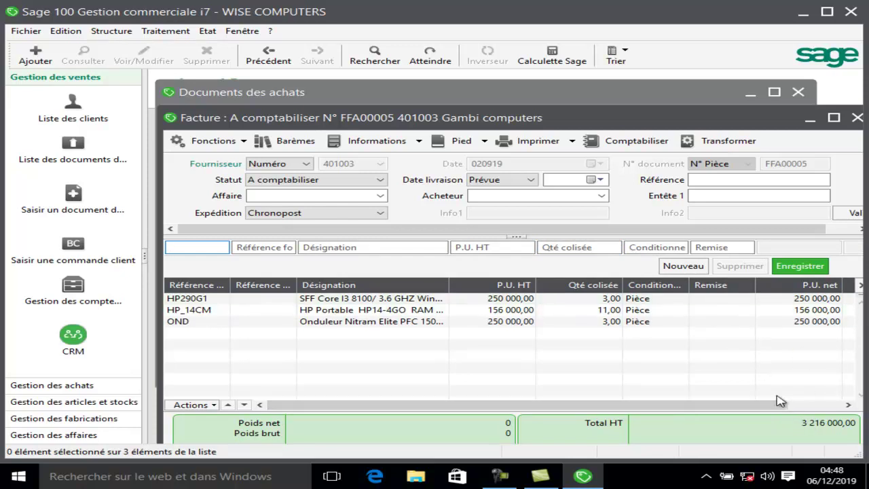
# Apply a 1% discount to the HP290G1 line and accept the update of its unit cost price.
pyautogui.click(689, 299)
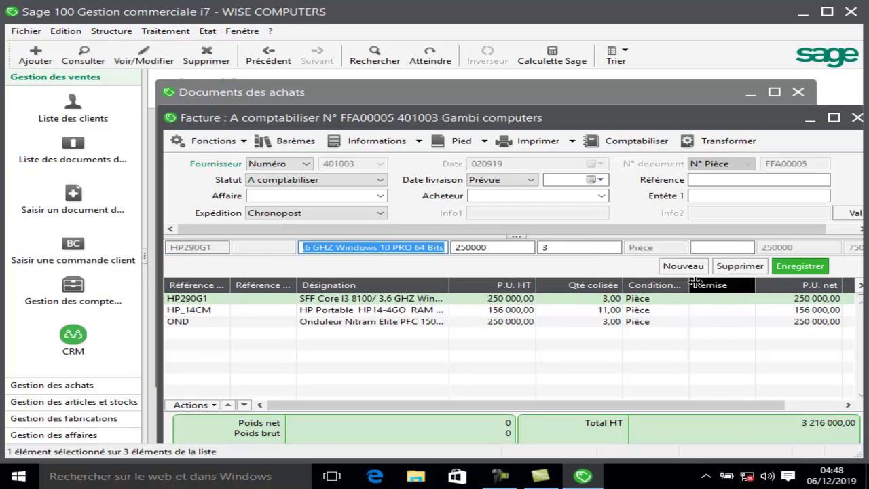
pyautogui.click(716, 249)
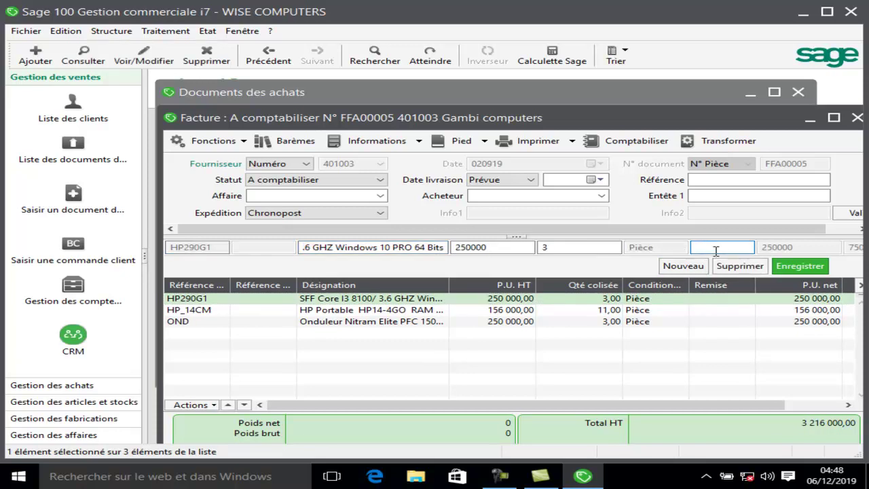
pyautogui.write('1%')
pyautogui.press('Tab')
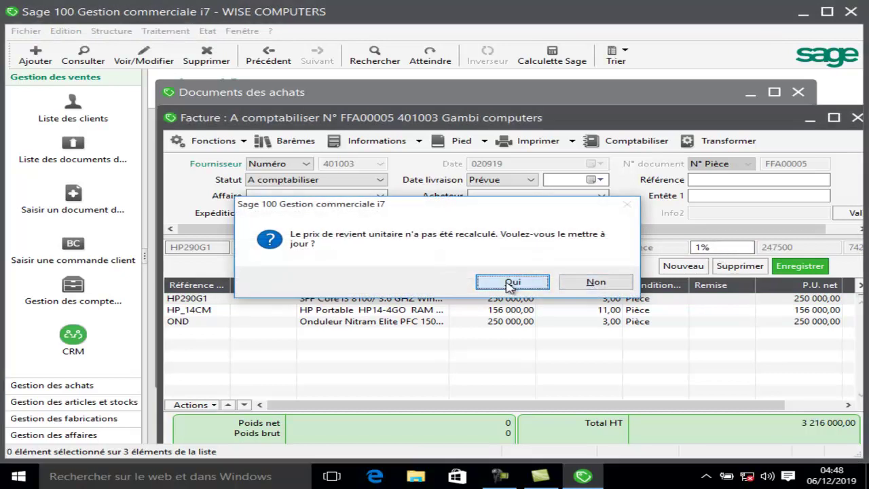
pyautogui.click(512, 283)
# Apply a 2% discount to the HP_14CM line and accept the update of its unit cost price.
pyautogui.click(596, 310)
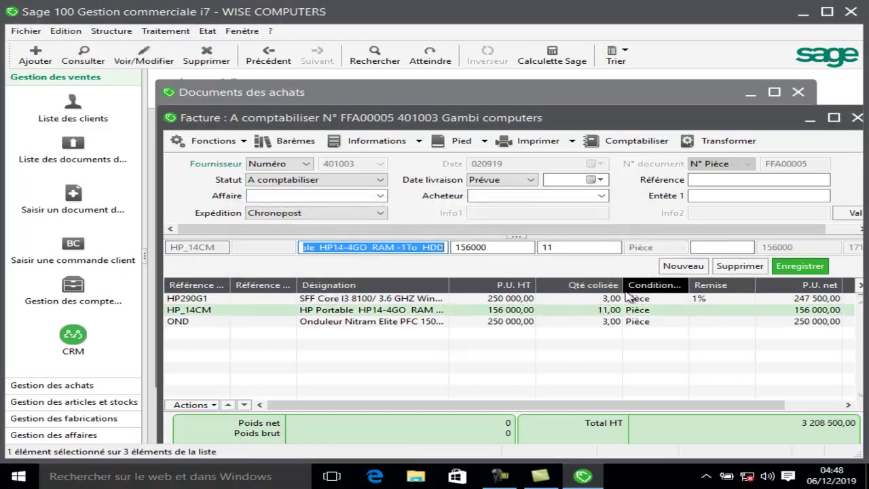
pyautogui.click(724, 247)
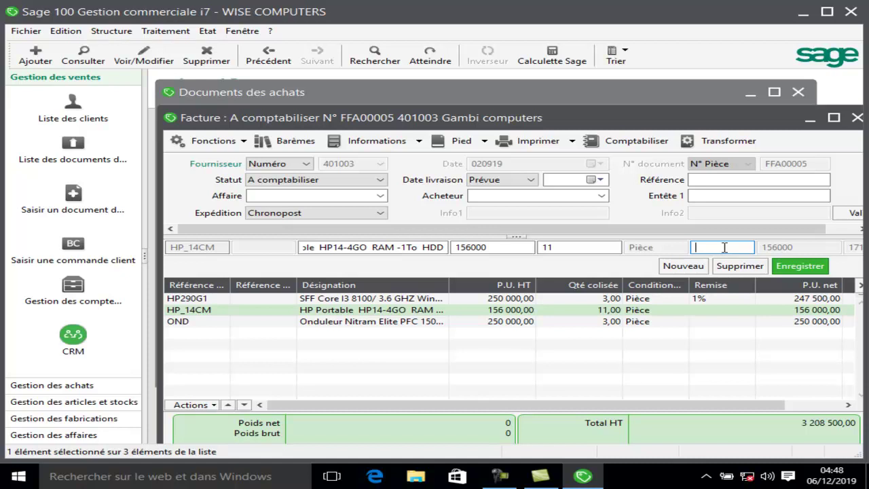
pyautogui.write('2%')
pyautogui.press('Tab')
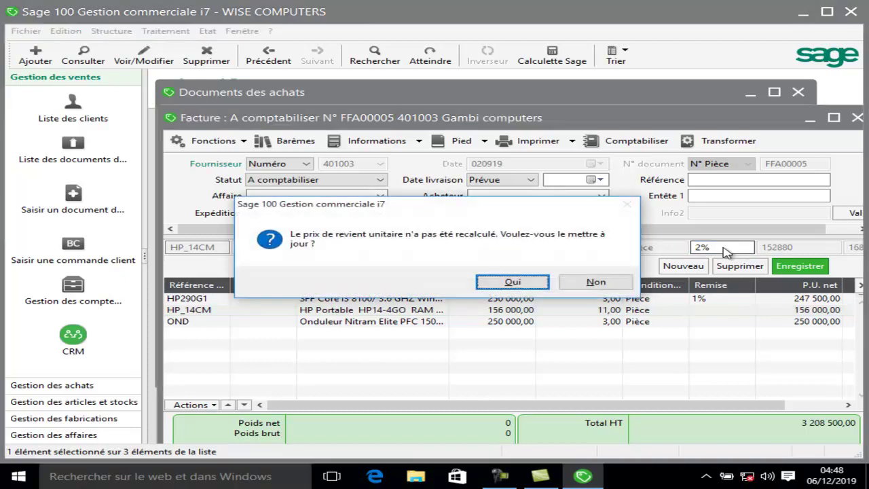
pyautogui.click(514, 282)
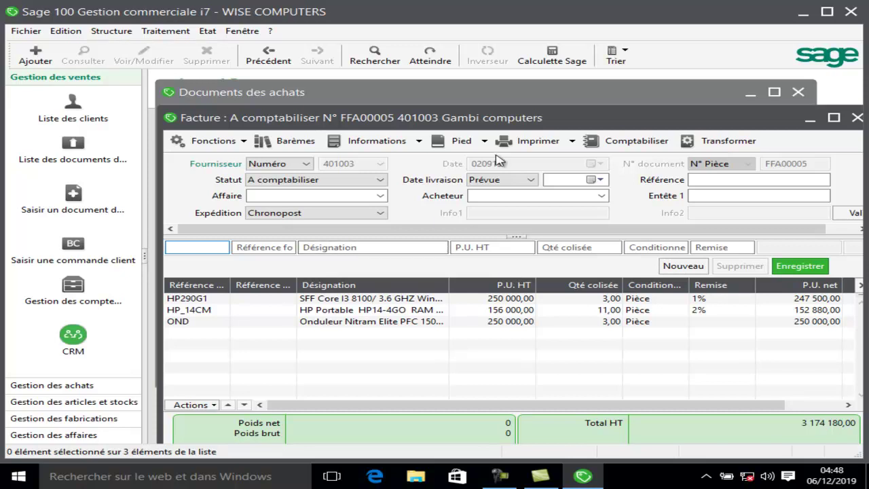
# In the invoice footer, set the Taux d'escompte to 2 and the Frais de Port (HT) to 500000.
pyautogui.click(473, 143)
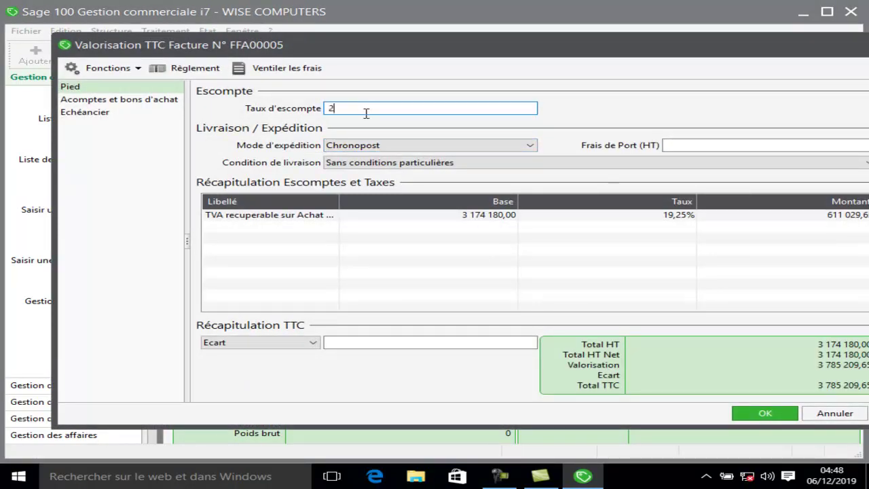
pyautogui.click(709, 146)
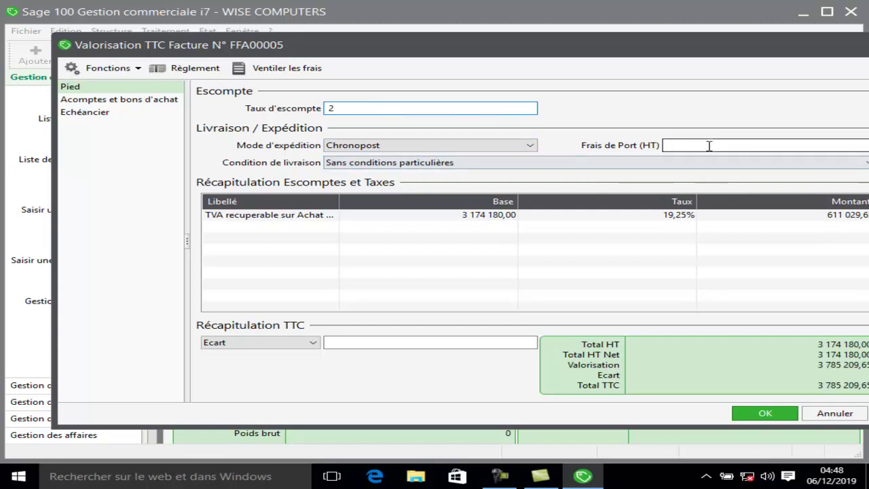
pyautogui.write('500000')
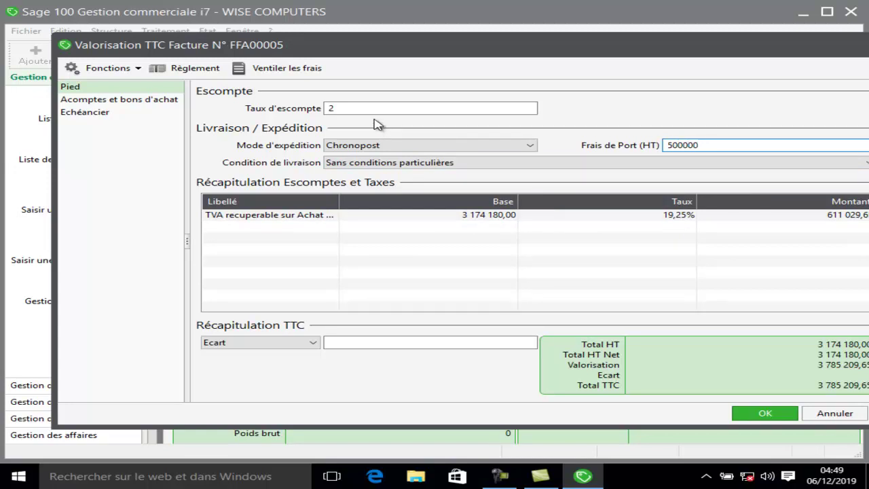
pyautogui.press('Return')
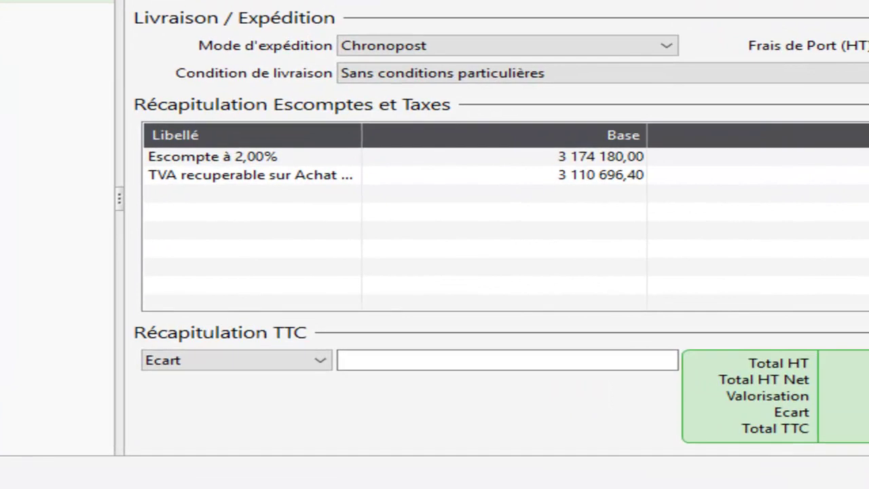
# Add a payment schedule line with the due date 111119 and an amount of 2000000.
pyautogui.click(49, 79)
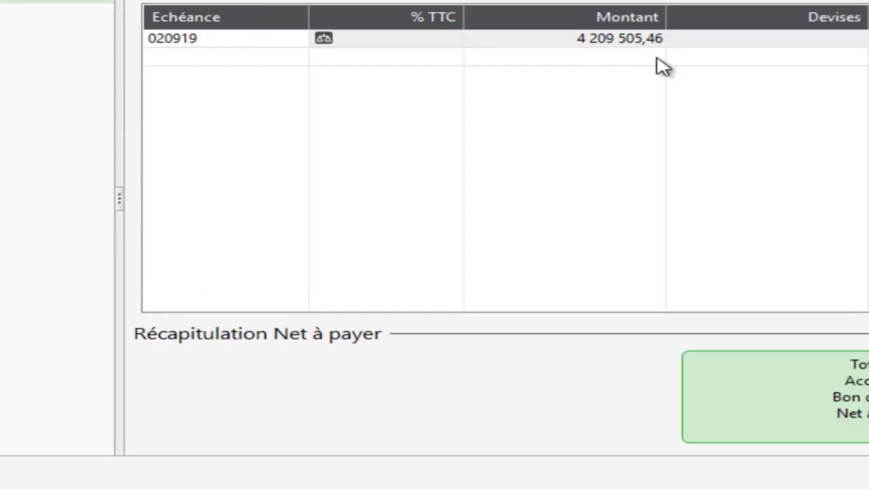
pyautogui.click(172, 57)
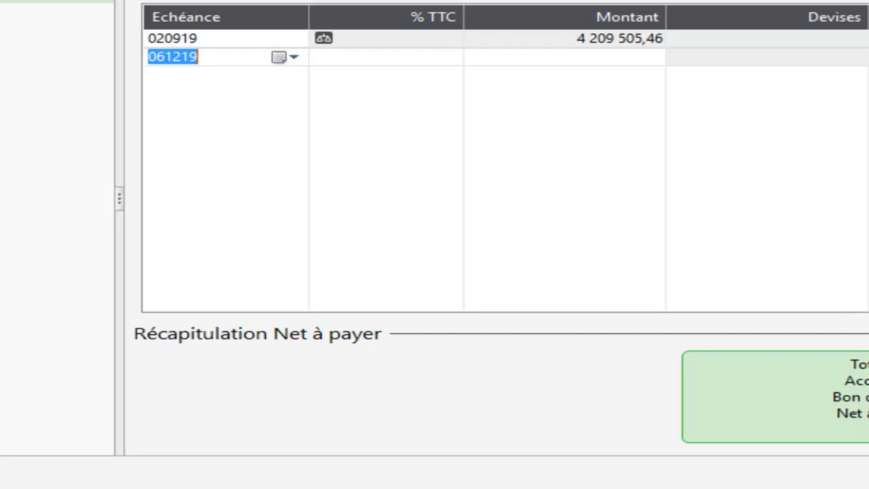
pyautogui.write('111')
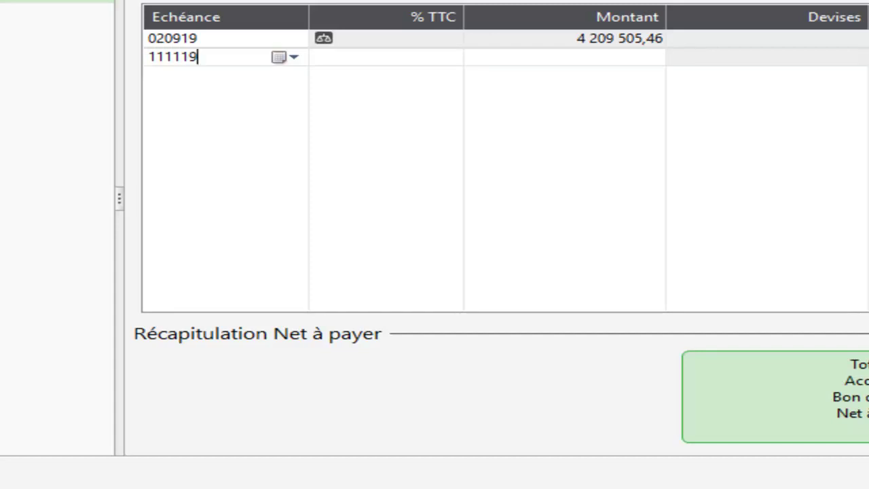
pyautogui.click(315, 57)
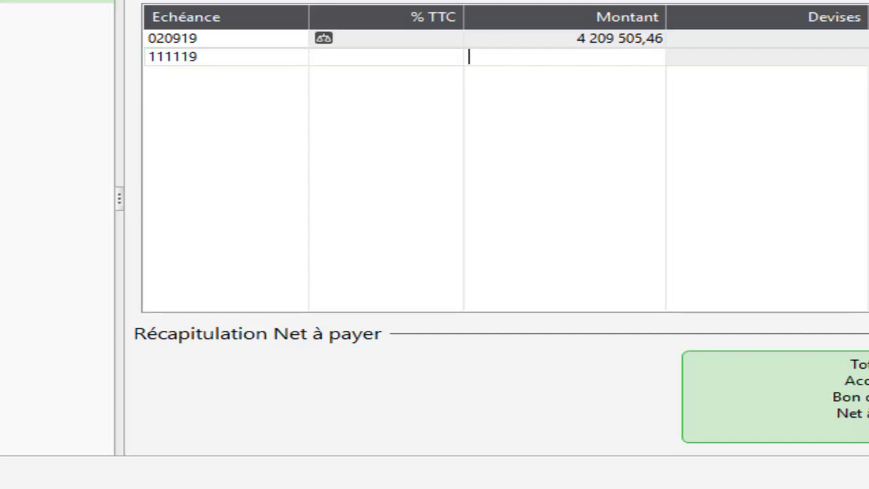
pyautogui.write('2 00')
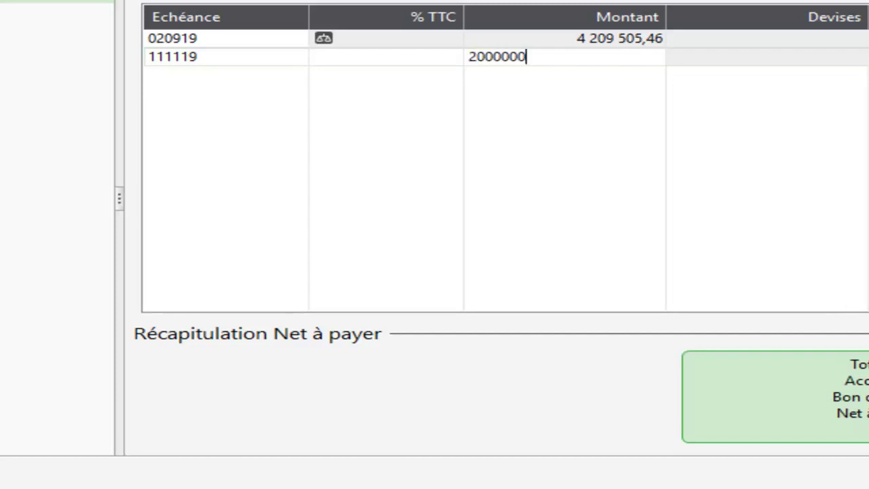
pyautogui.write('0 000')
pyautogui.press('Return')
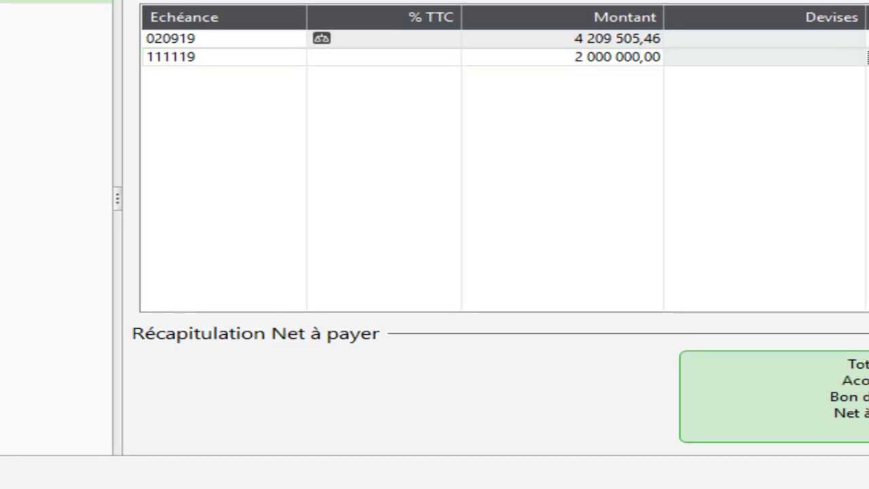
# Set the payment method of the 111119 instalment to Virement and validate the invoice footer.
pyautogui.click(868, 58)
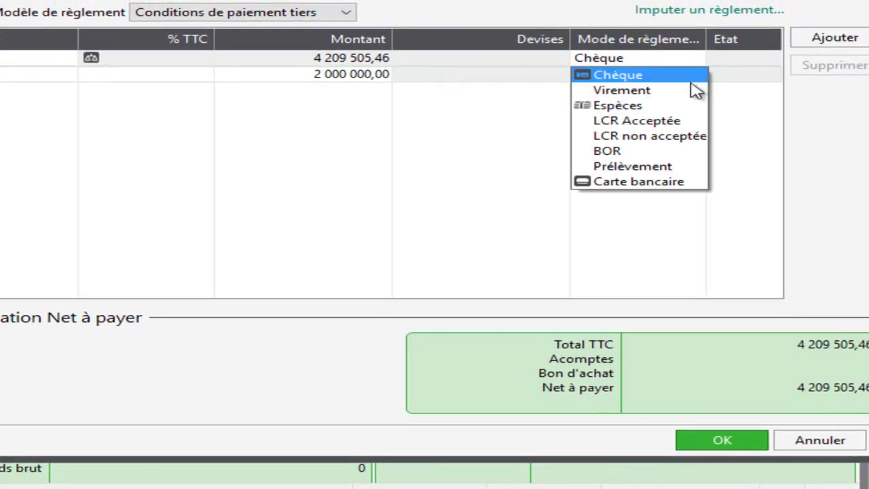
pyautogui.click(692, 90)
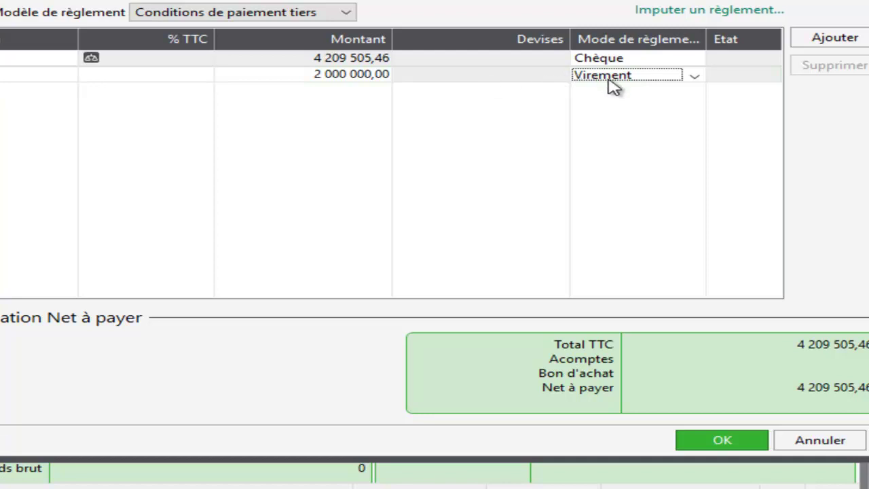
pyautogui.click(623, 61)
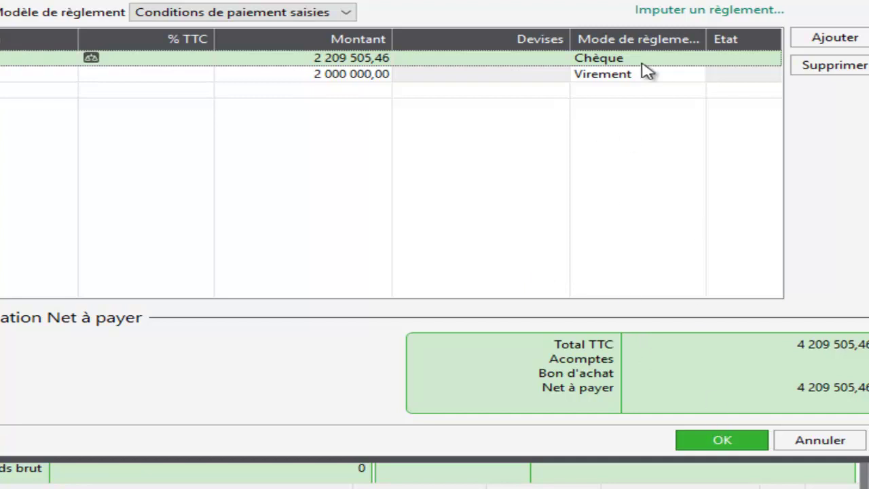
pyautogui.click(740, 438)
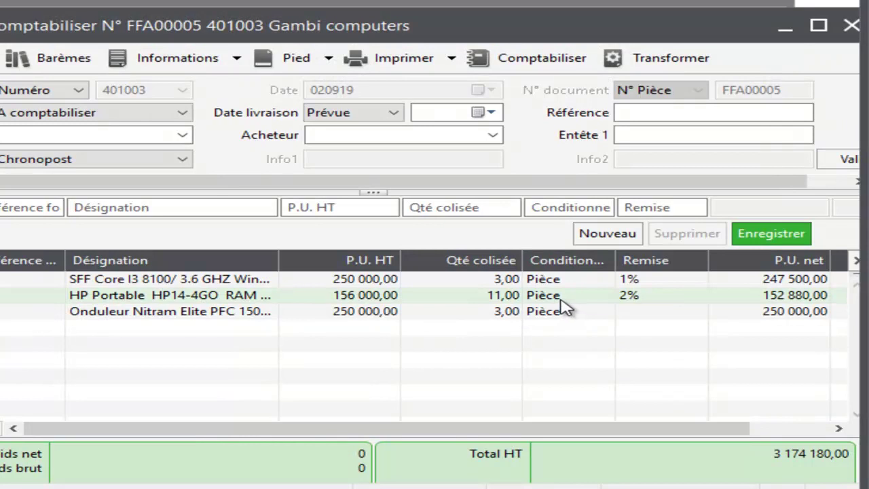
# Preview the printed invoice with the Facture fournisseur template, check it down to the payment terms, and close the preview.
pyautogui.click(329, 59)
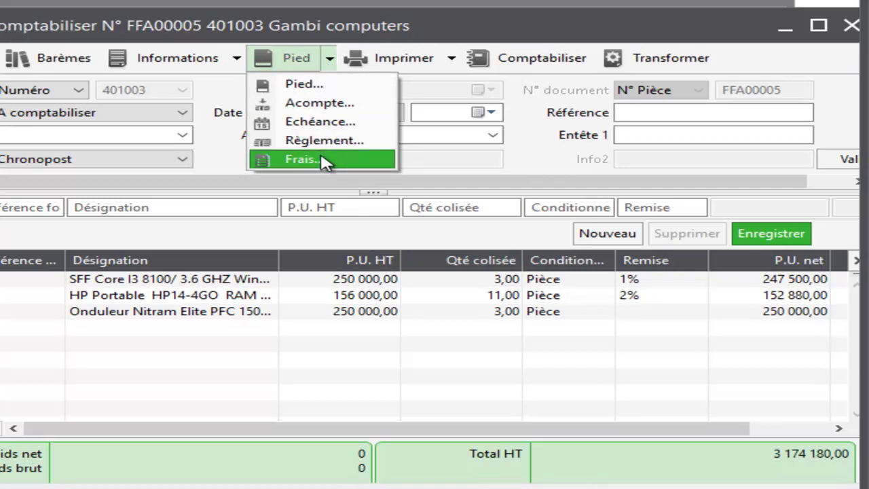
pyautogui.click(426, 60)
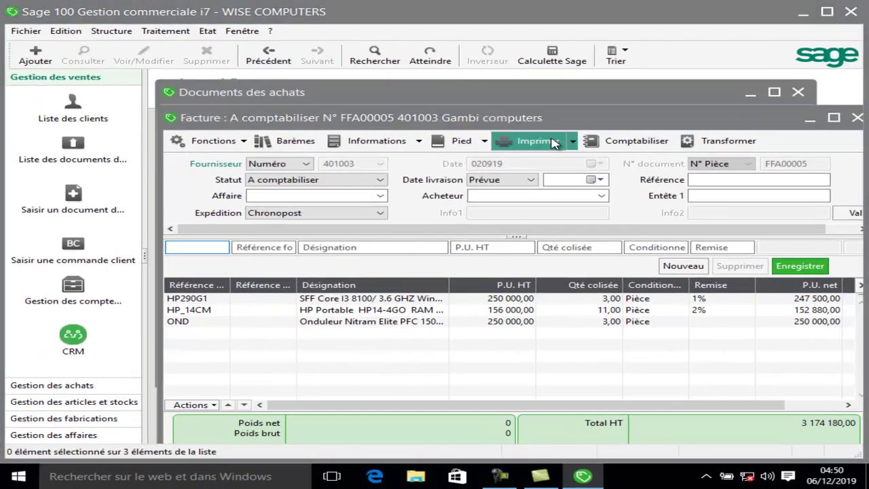
pyautogui.click(554, 141)
pyautogui.click(188, 163)
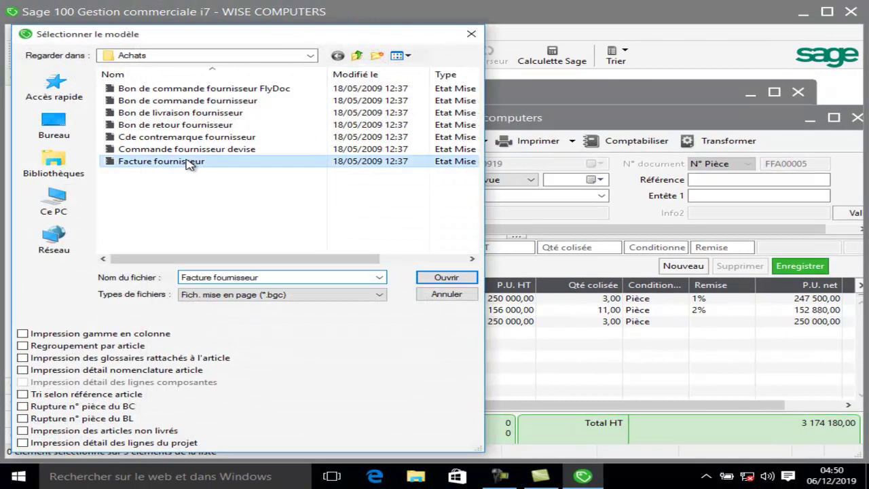
pyautogui.click(446, 277)
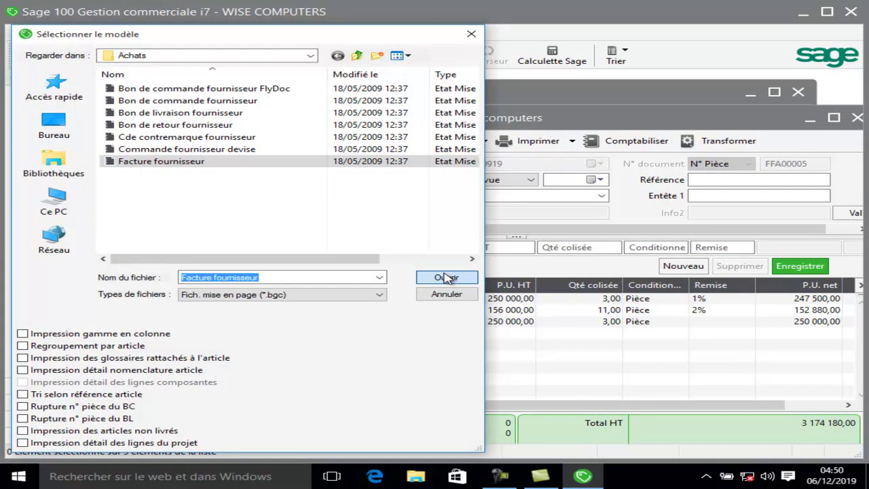
pyautogui.click(524, 346)
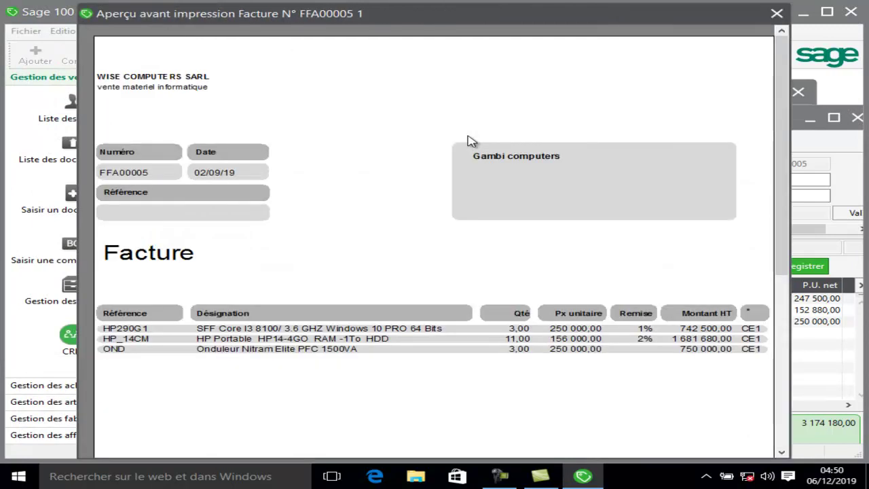
pyautogui.click(781, 372)
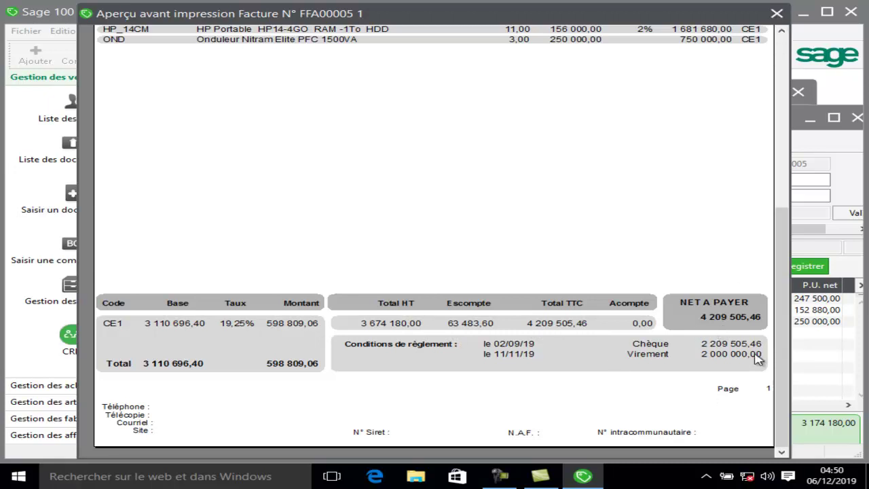
pyautogui.click(777, 15)
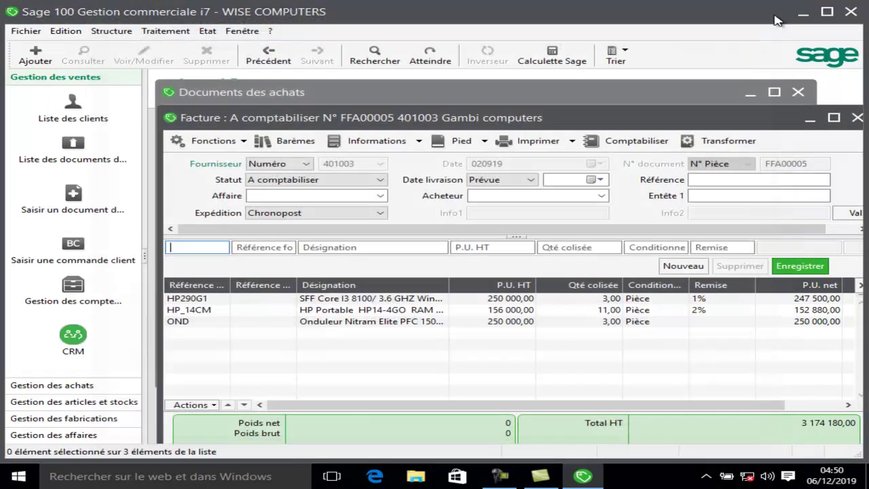
# Post the invoice to accounting, agreeing to close its entries, and select it among the purchase documents under Facture comptabilisée.
pyautogui.click(633, 144)
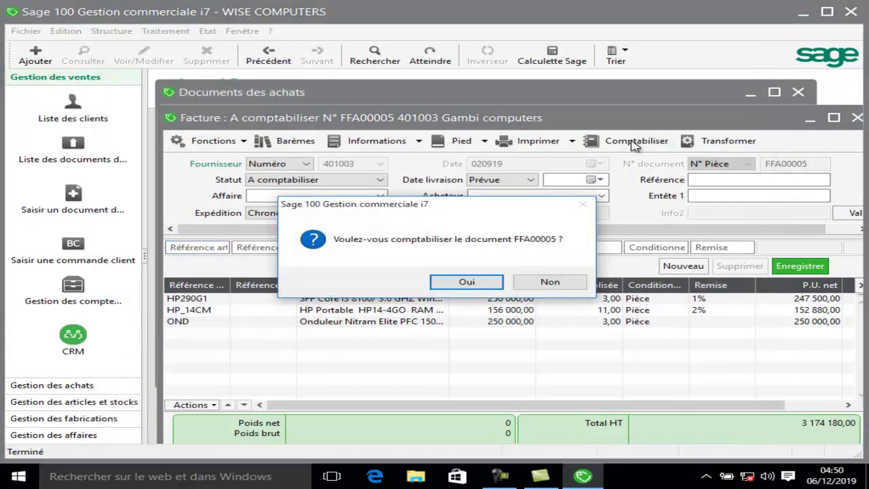
pyautogui.click(467, 284)
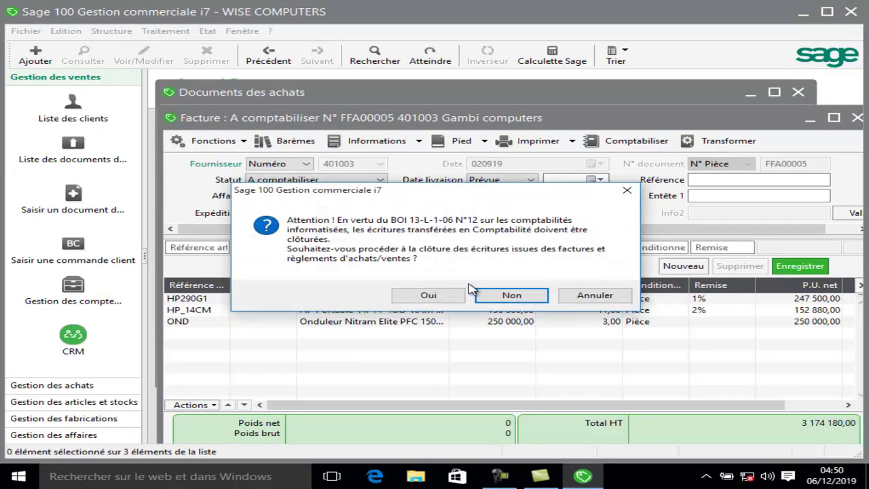
pyautogui.click(428, 296)
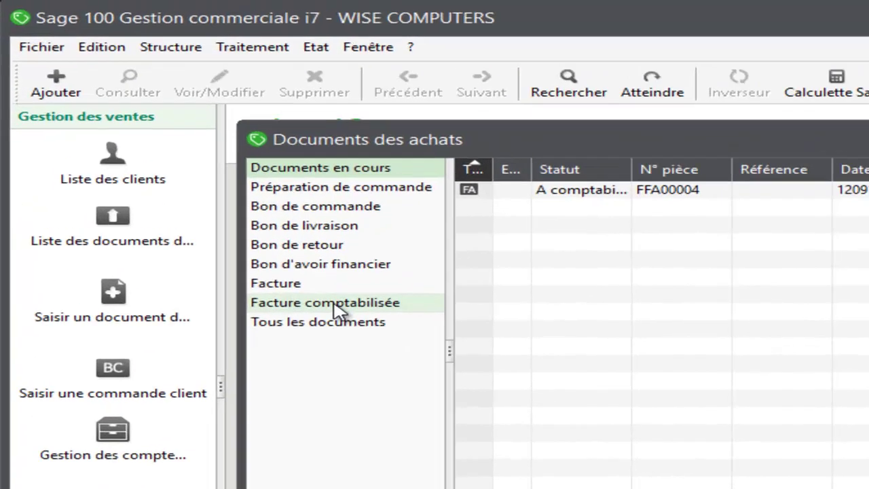
pyautogui.click(338, 311)
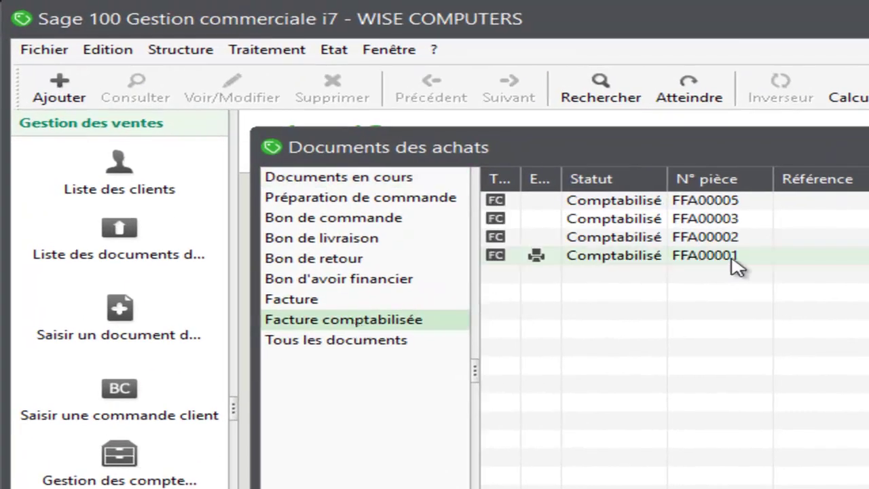
pyautogui.click(856, 204)
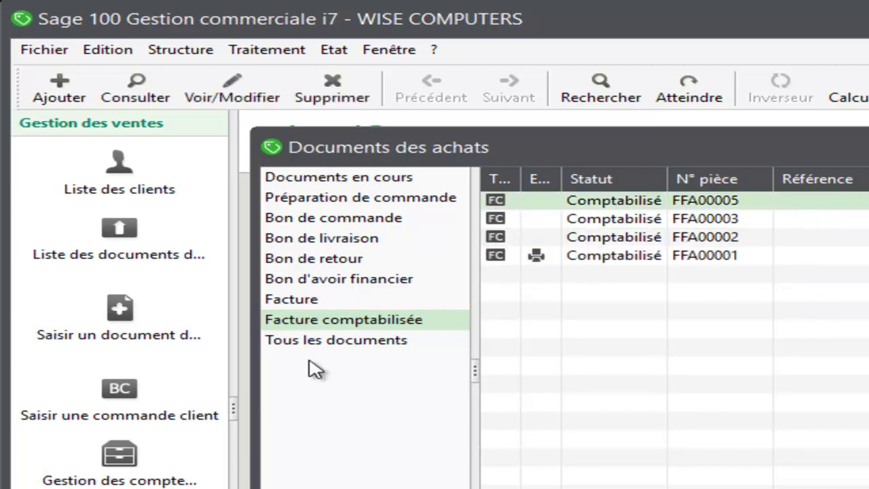
# Switch to Sage 100 Comptabilité and open the sept.19 Achats (ACH) journal to examine the invoice's entries.
pyautogui.click(35, 56)
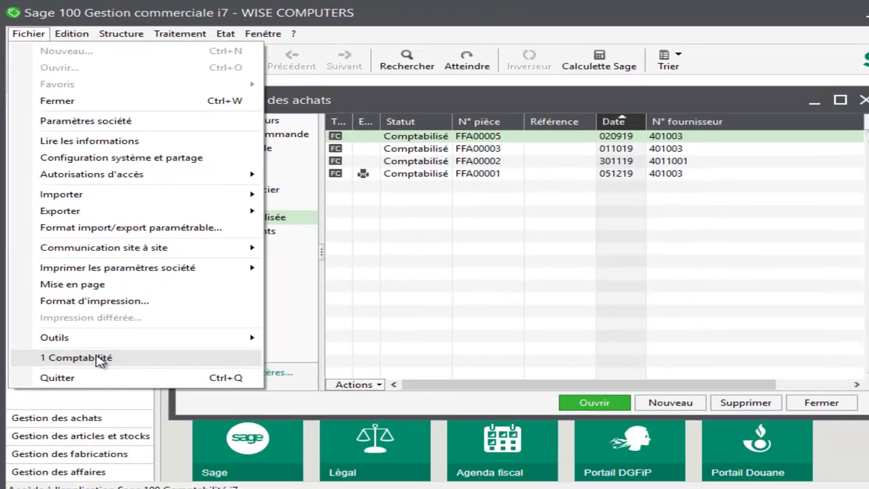
pyautogui.click(136, 357)
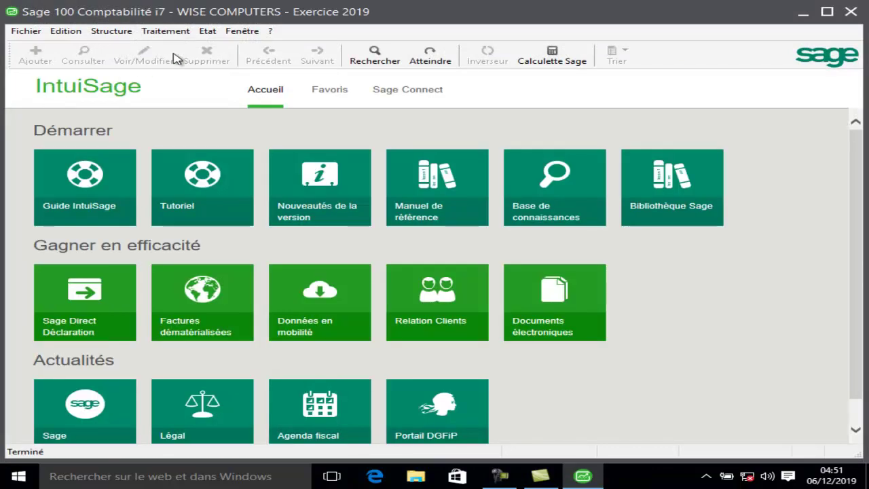
pyautogui.click(163, 31)
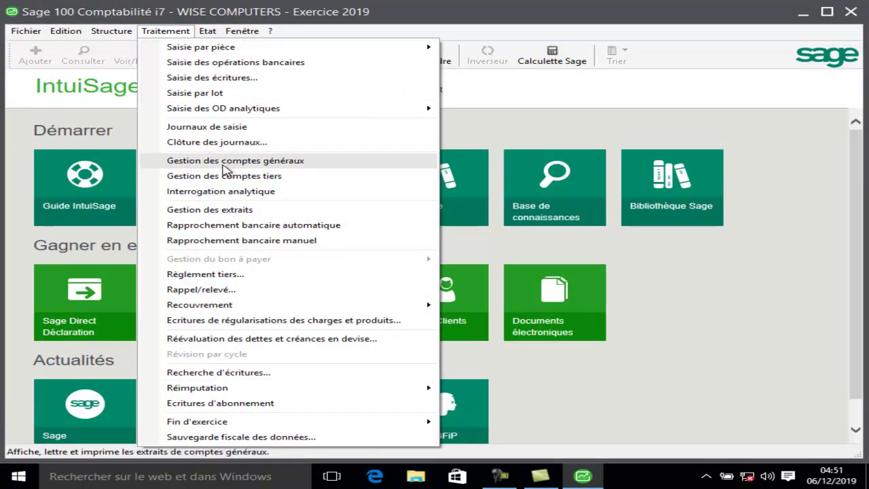
pyautogui.click(236, 132)
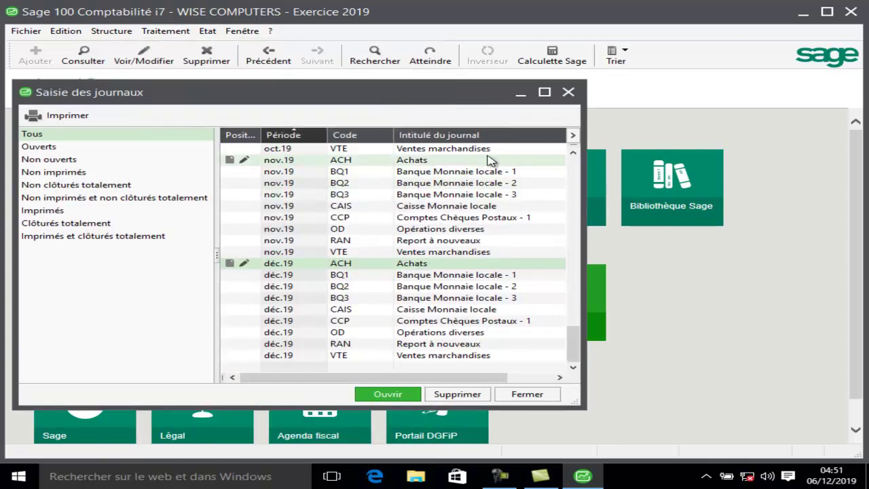
pyautogui.click(574, 199)
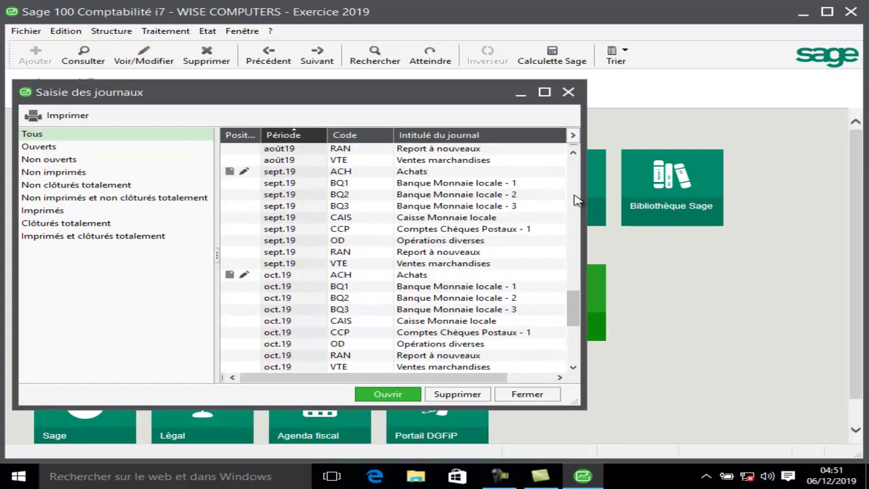
pyautogui.doubleClick(471, 172)
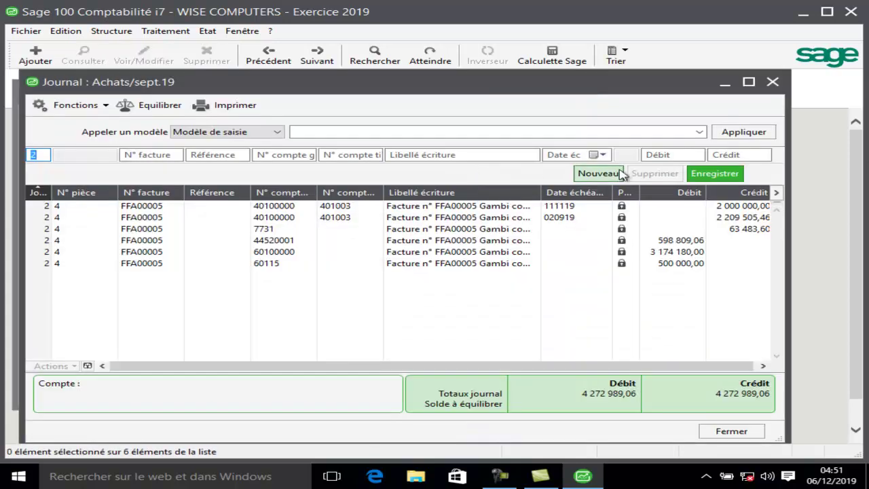